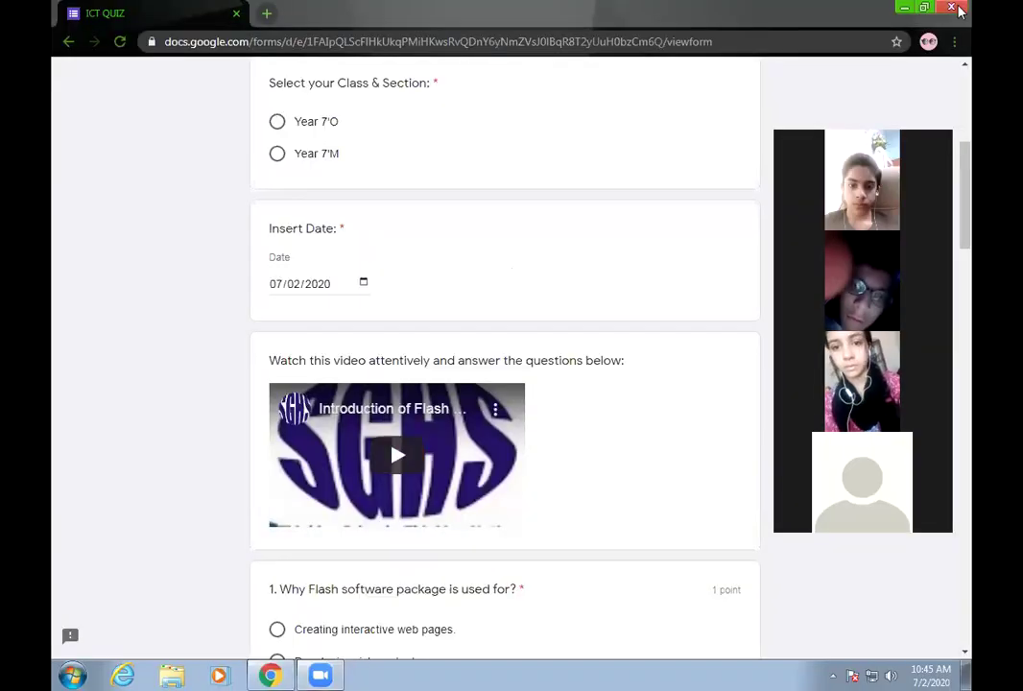
Leave the ICT quiz form and close the browser, discarding the unsaved changes.
key("F5")
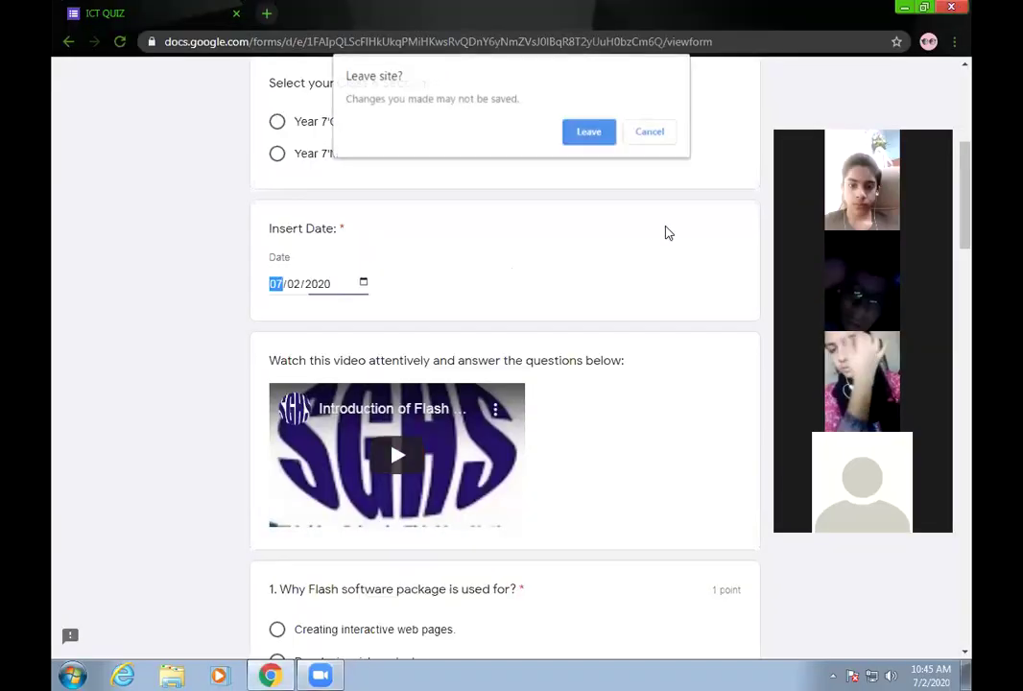
left_click(605, 134)
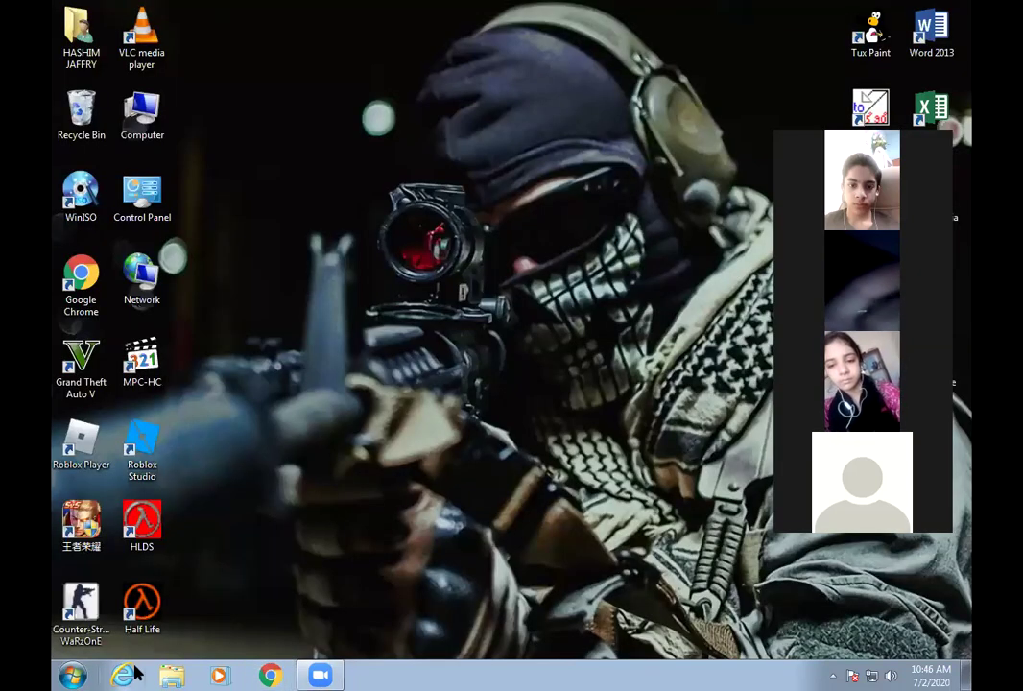
Open Macromedia Flash 8 and create a new Flash Document.
left_click(61, 674)
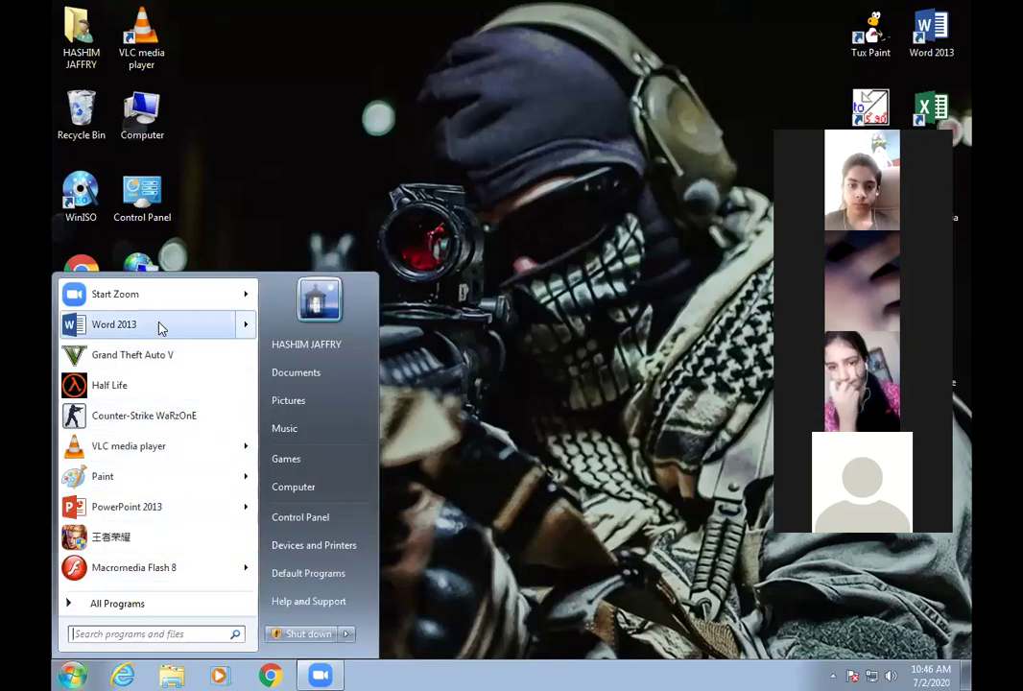
left_click(130, 572)
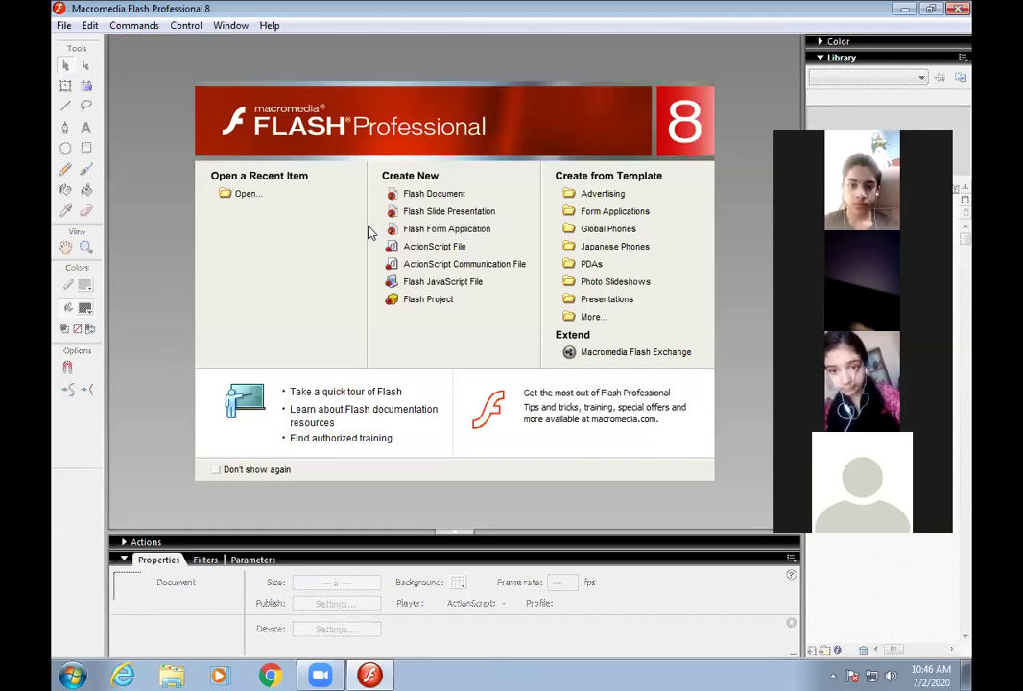
left_click(431, 195)
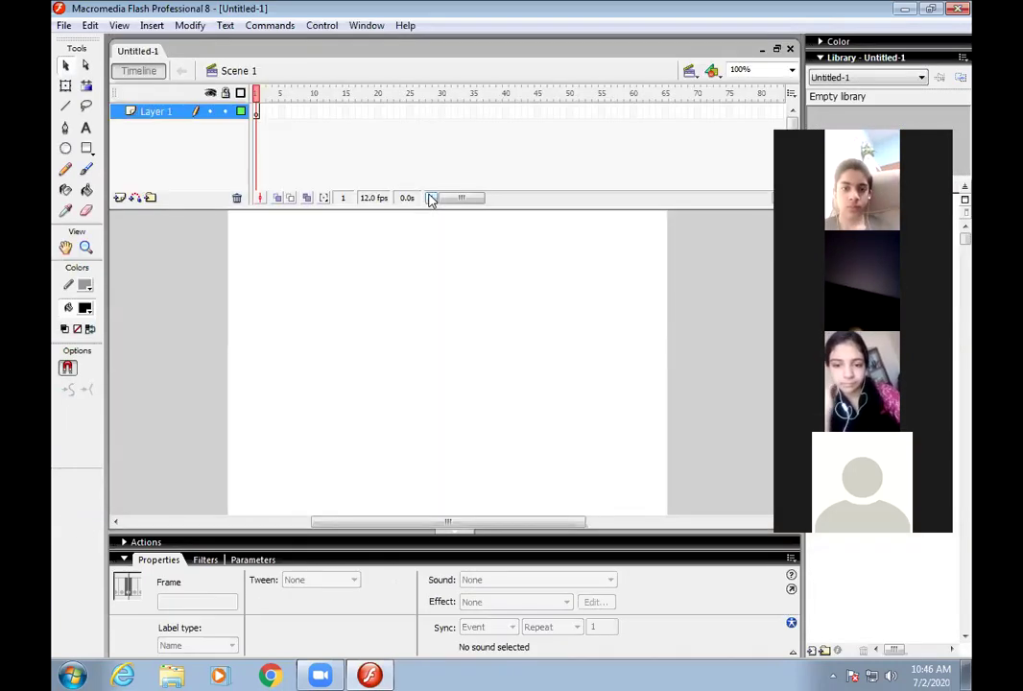
Draw a square of about 75 by 75 in the stage's upper-left corner and fill it with green.
left_click(85, 148)
left_click_drag(257, 232, 317, 291)
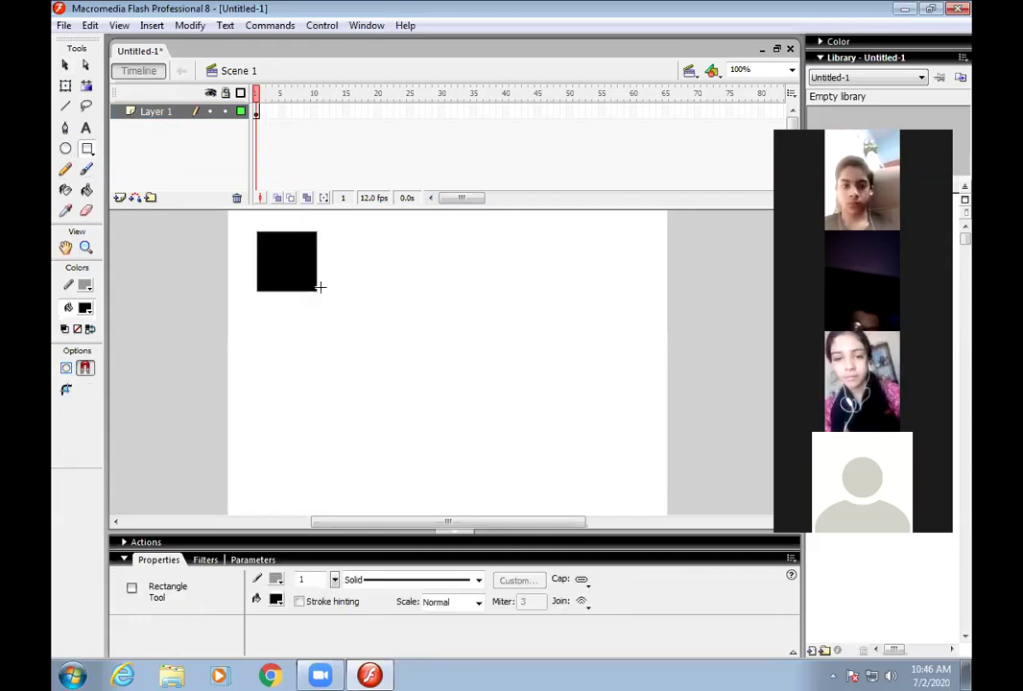
left_click(65, 65)
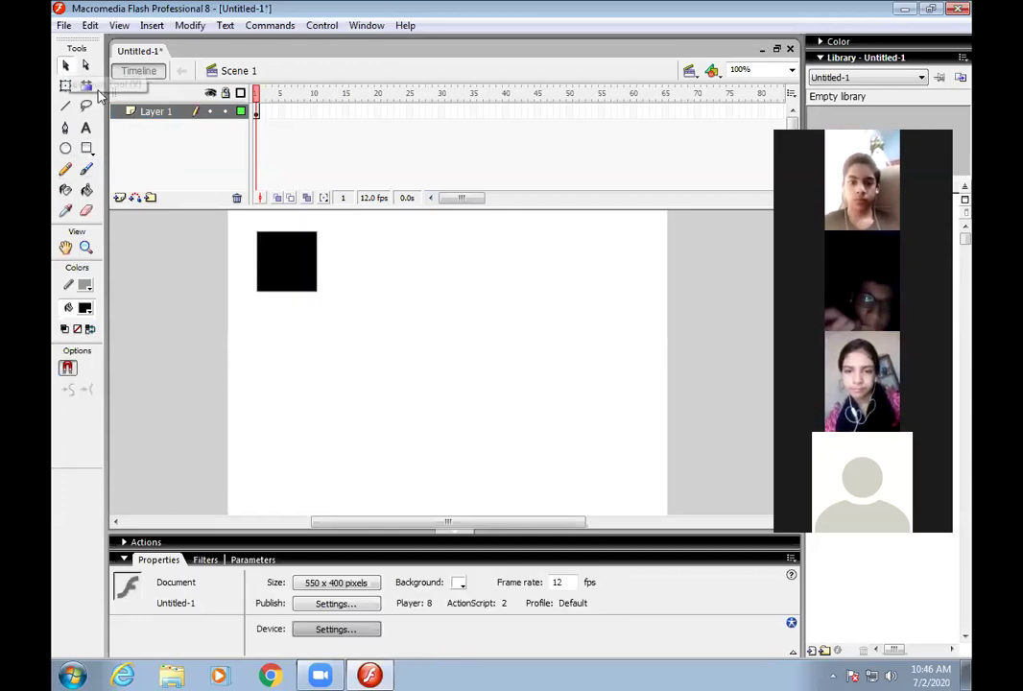
left_click(293, 275)
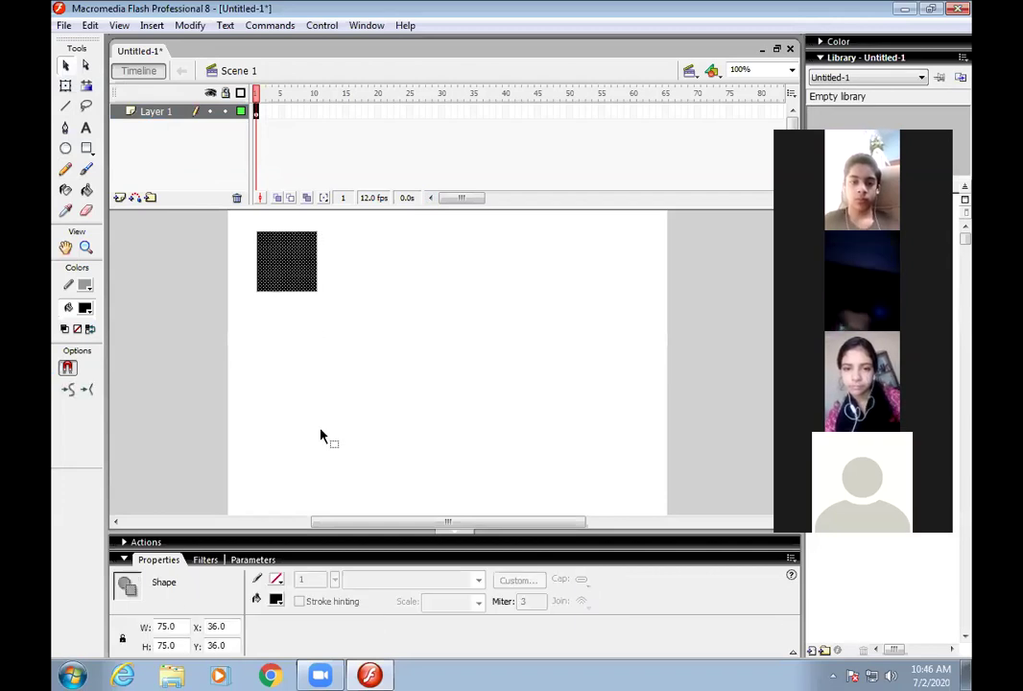
left_click(85, 308)
left_click(134, 367)
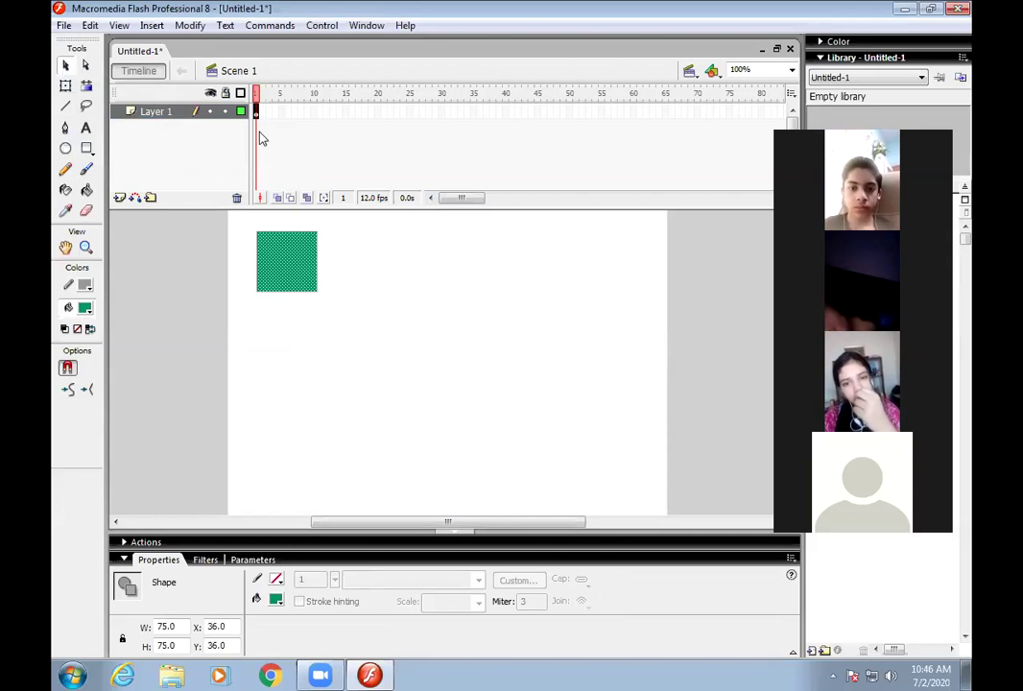
Insert a keyframe at frame 60 and move the square to the stage's lower-right corner, at about X 457, Y 294.
left_click(634, 113)
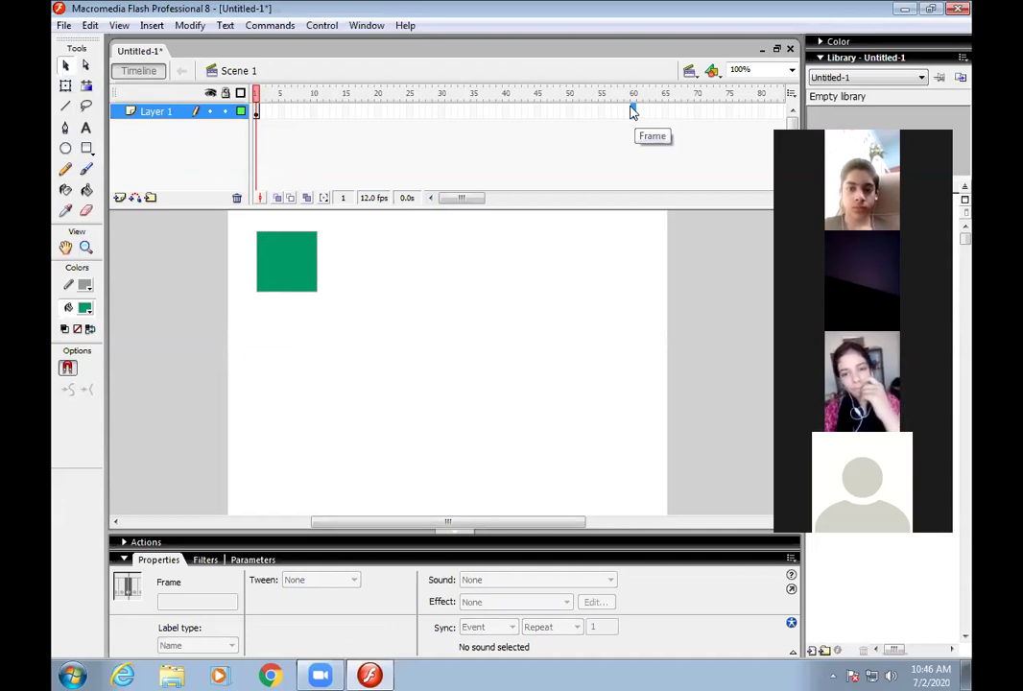
key("F5")
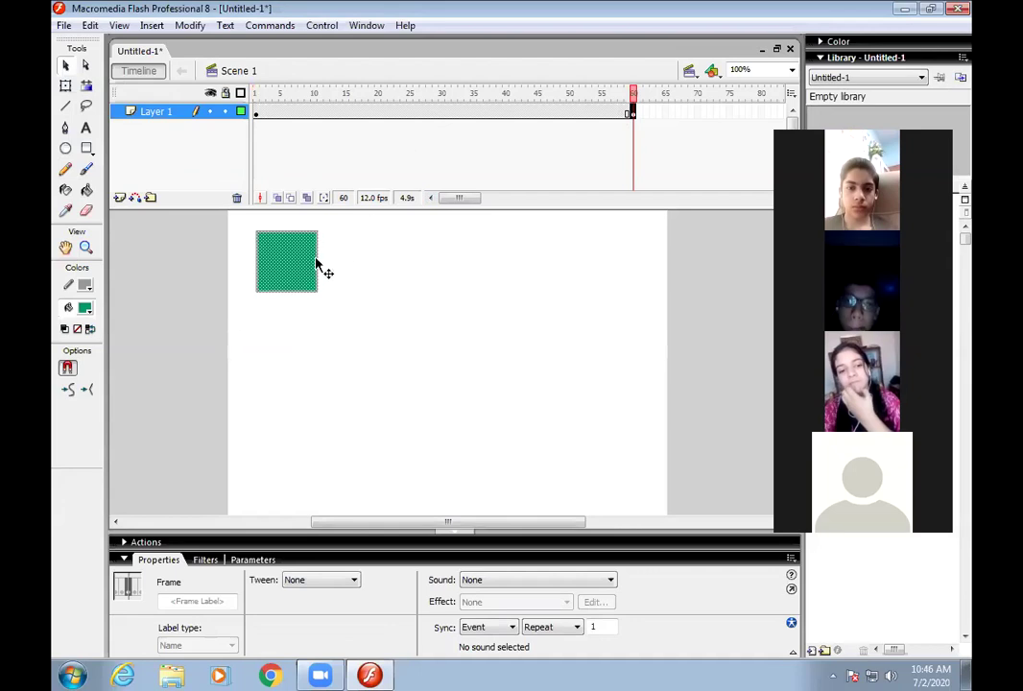
left_click_drag(291, 277, 624, 487)
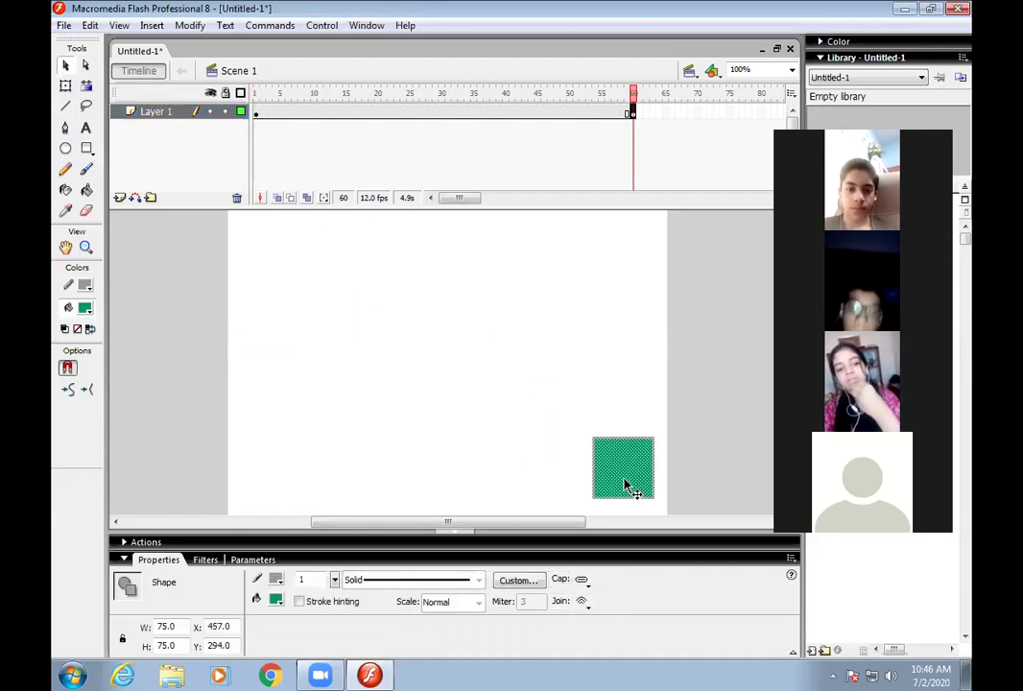
Create a motion tween between the square's two keyframes and test the movie.
left_click(434, 115)
right_click(437, 114)
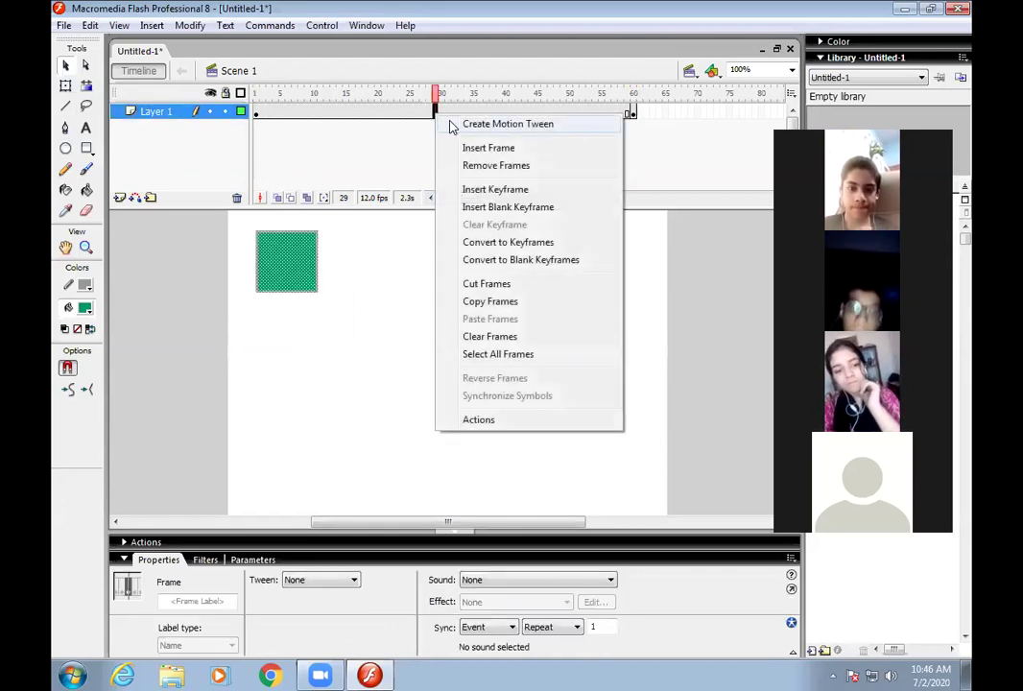
left_click(453, 124)
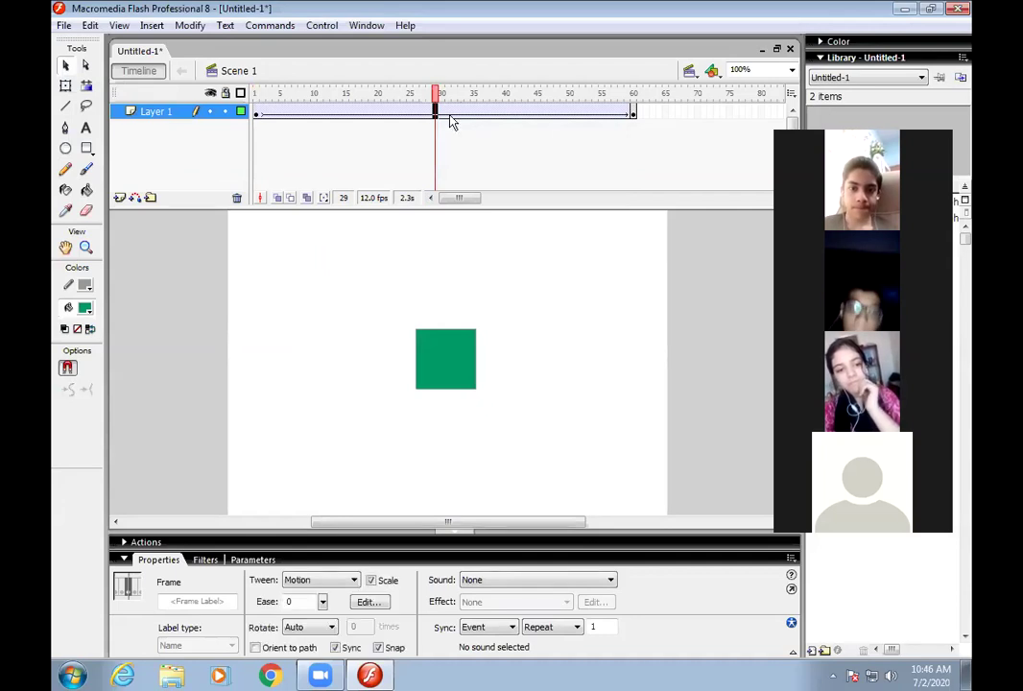
key("ctrl+Return")
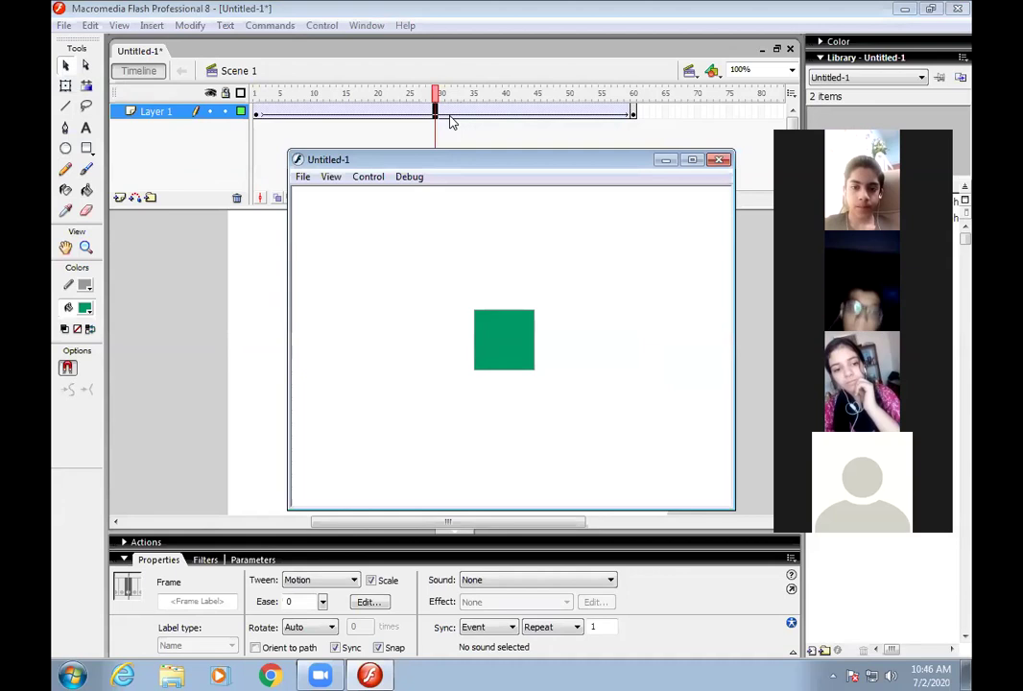
left_click(719, 161)
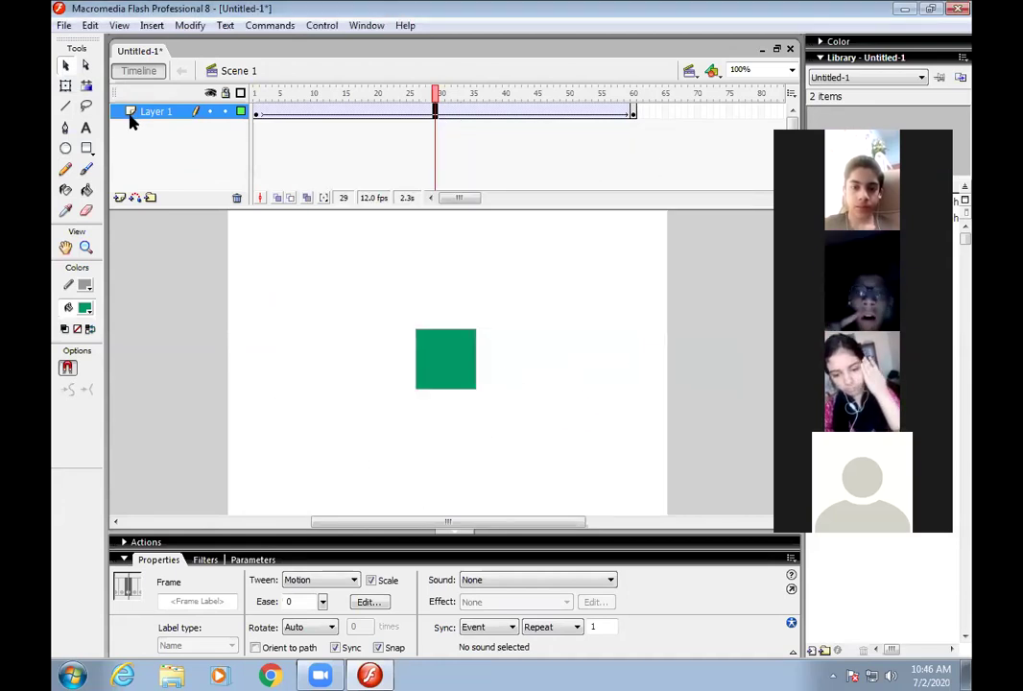
Add a layer above the square's and draw a circle about 81.5 wide in the stage's upper-right corner on frame 1.
left_click(126, 196)
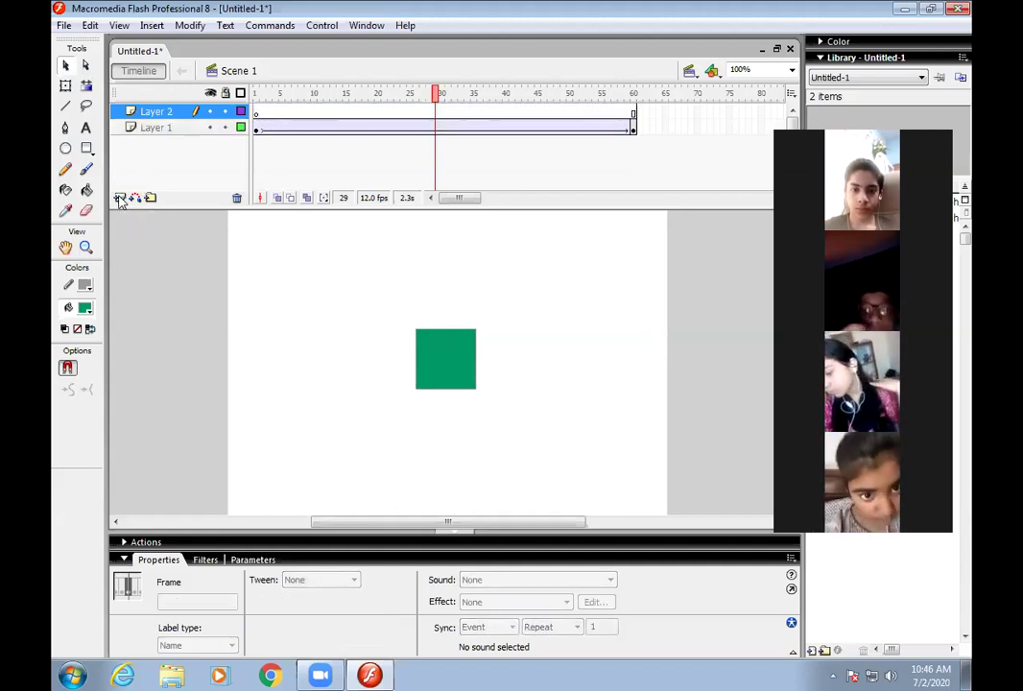
left_click(258, 114)
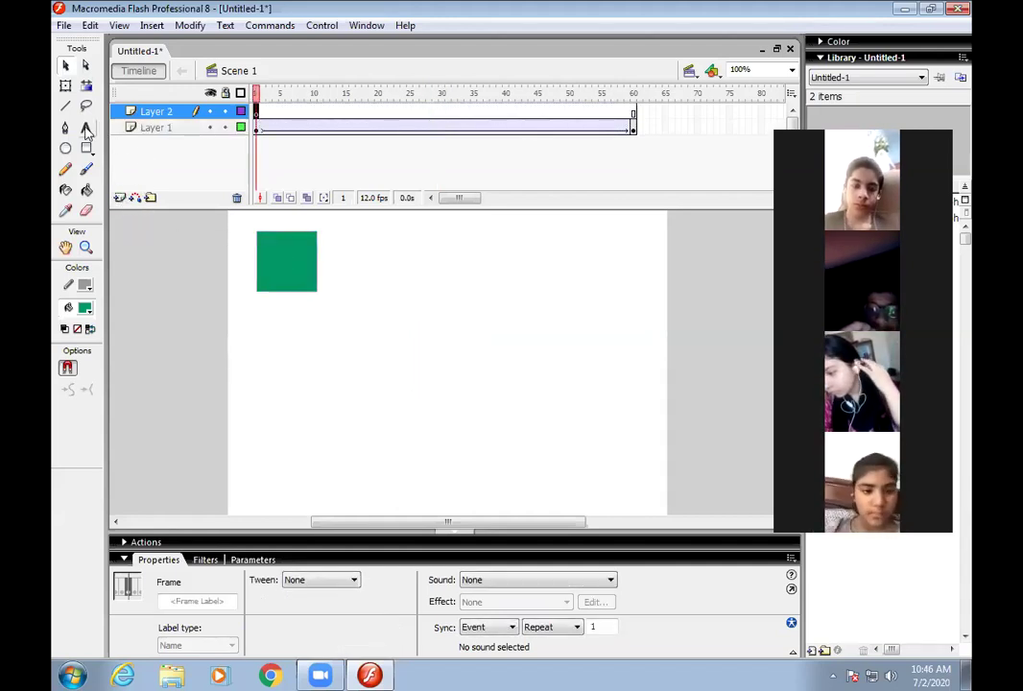
left_click(65, 149)
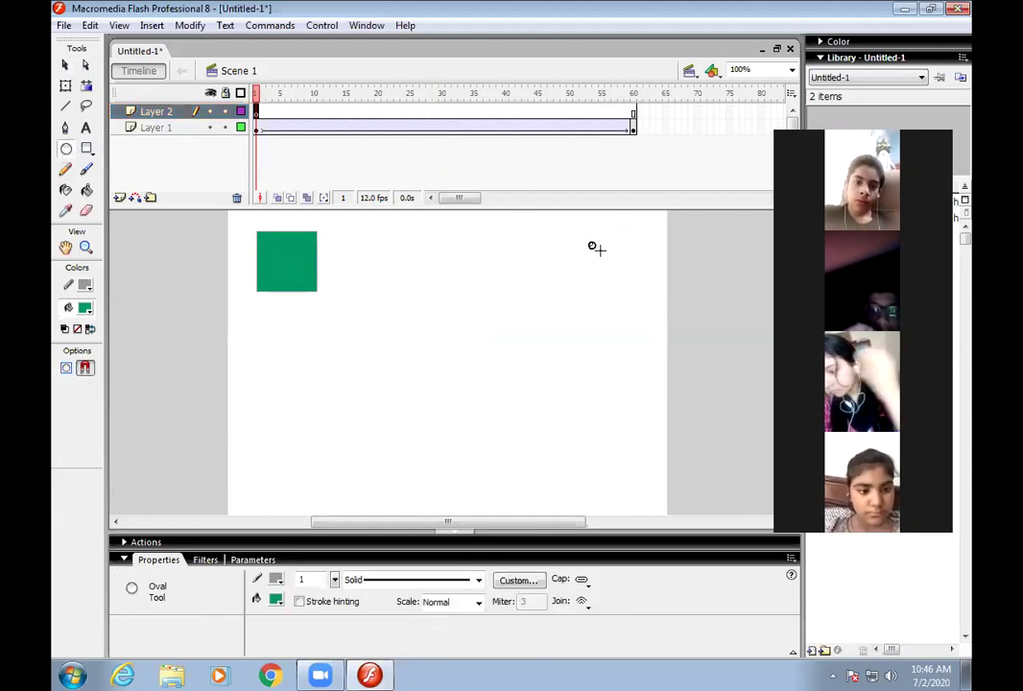
left_click_drag(634, 286, 652, 306)
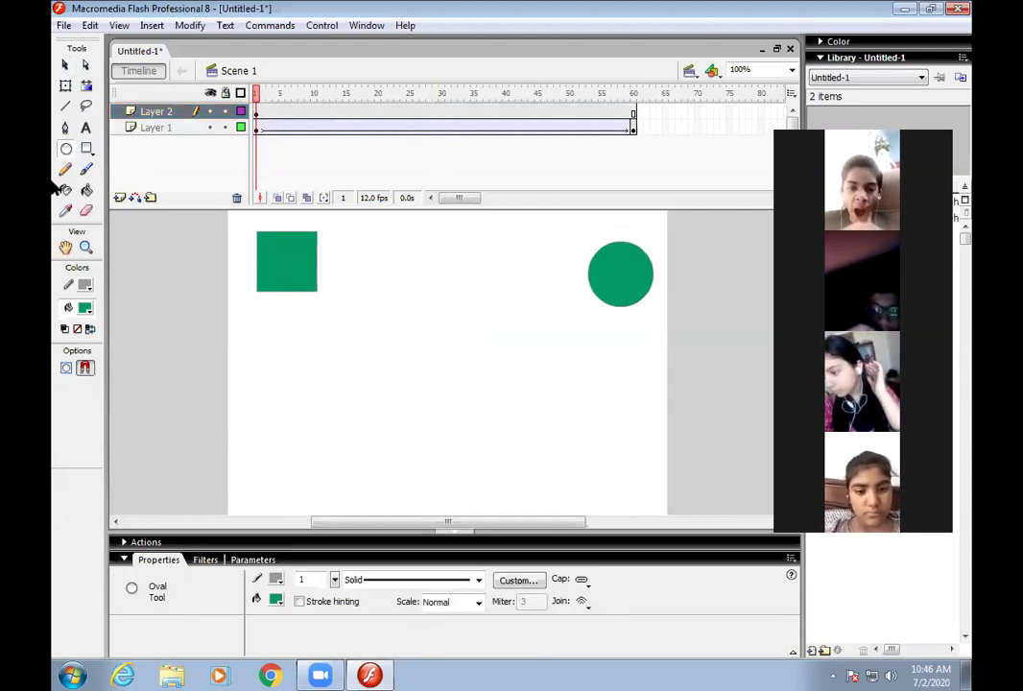
Fill the circle with the red-to-black radial gradient.
left_click(65, 65)
left_click(624, 298)
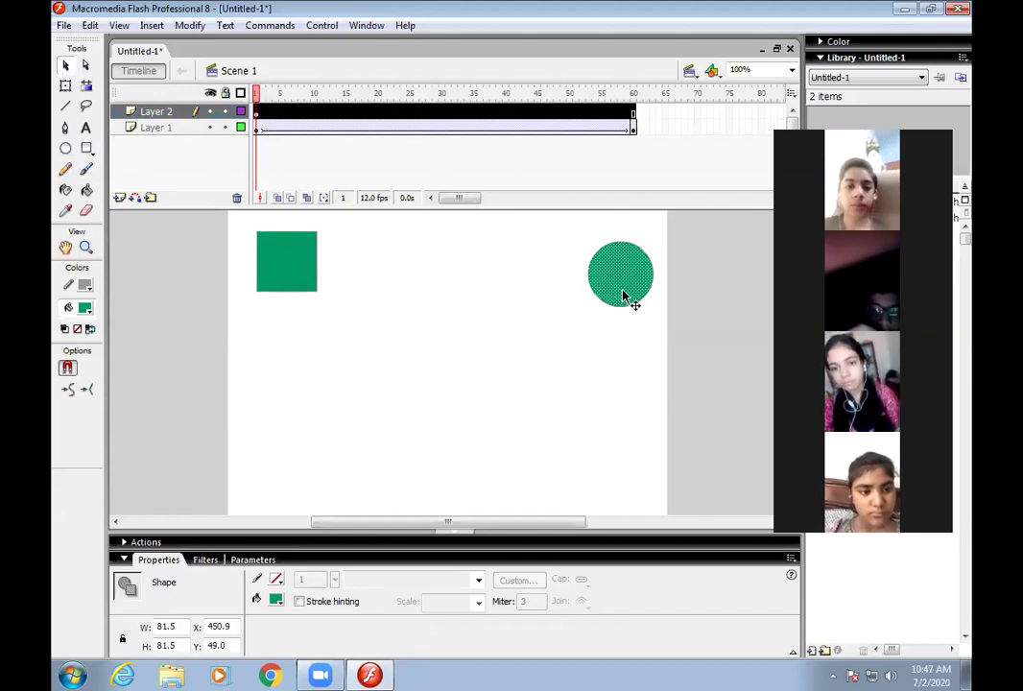
left_click(85, 308)
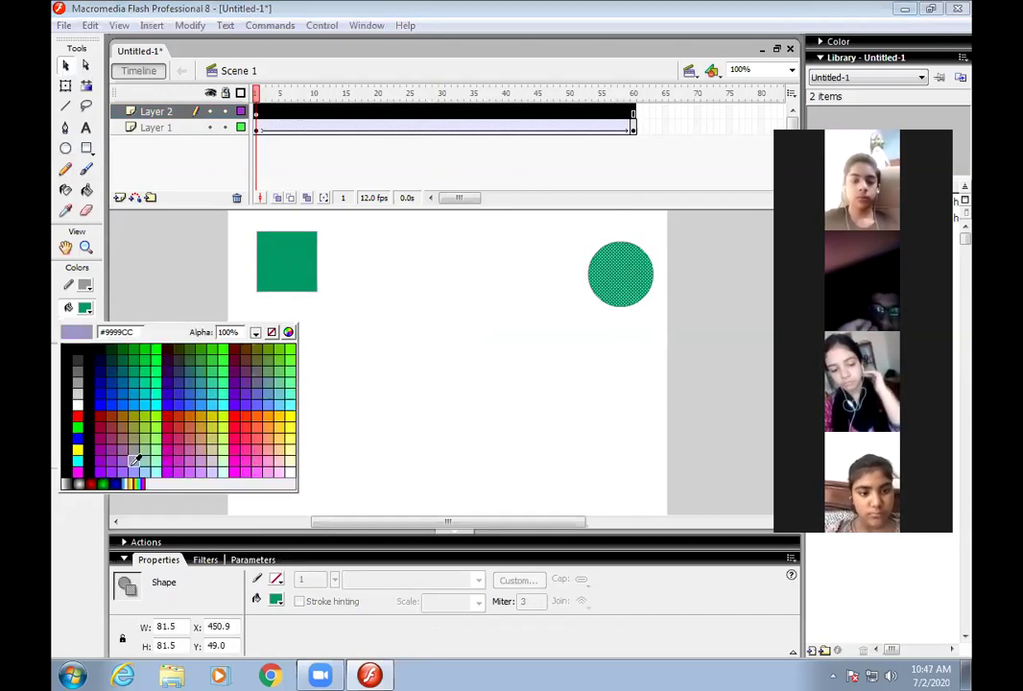
left_click(91, 484)
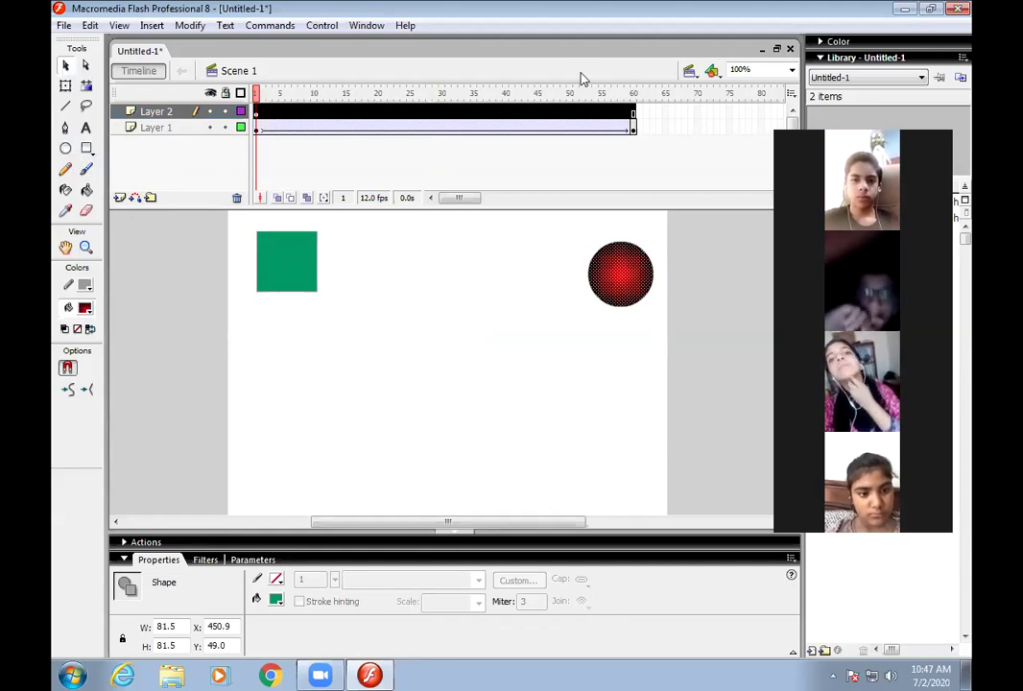
Insert a keyframe at frame 65 of Layer 2 and move the circle to the stage's lower-left corner, at about X 18, Y 290.
left_click(669, 114)
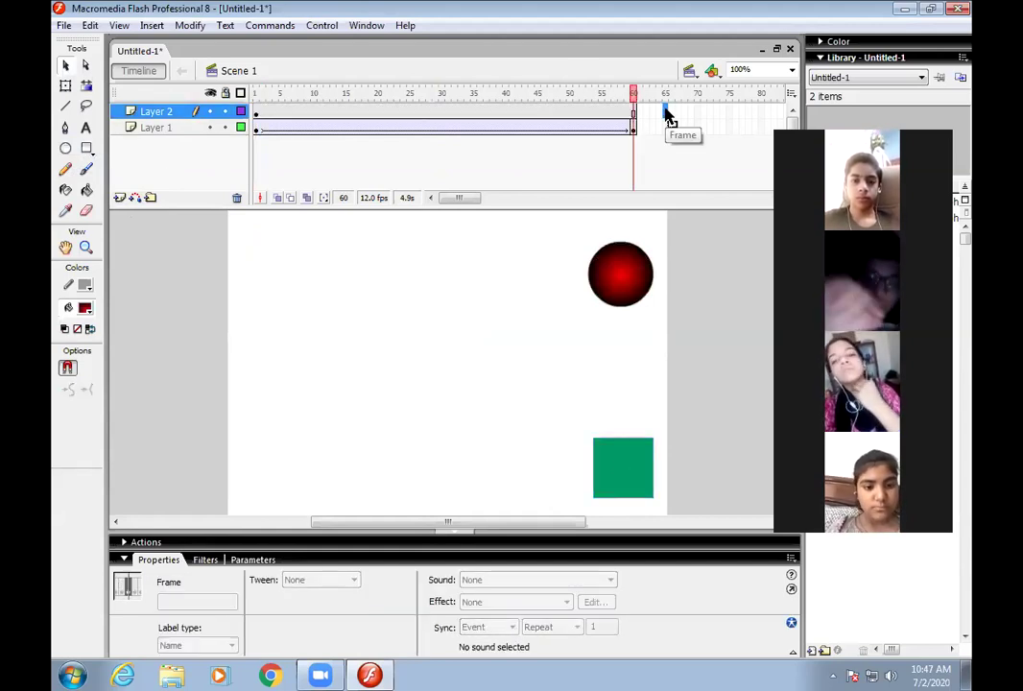
key("F6")
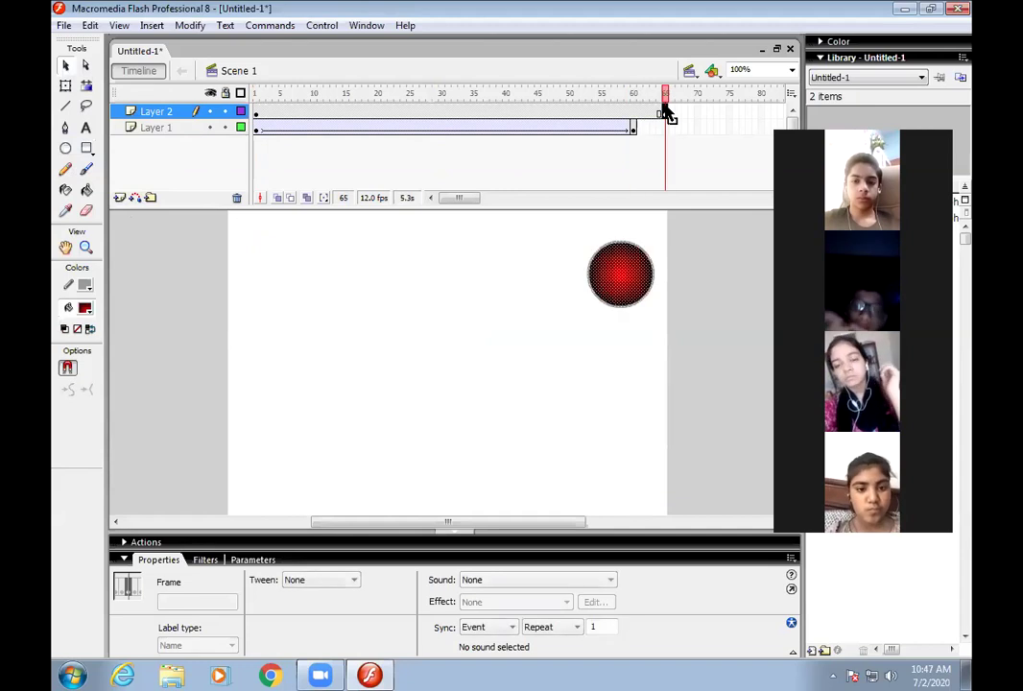
left_click_drag(637, 291, 291, 482)
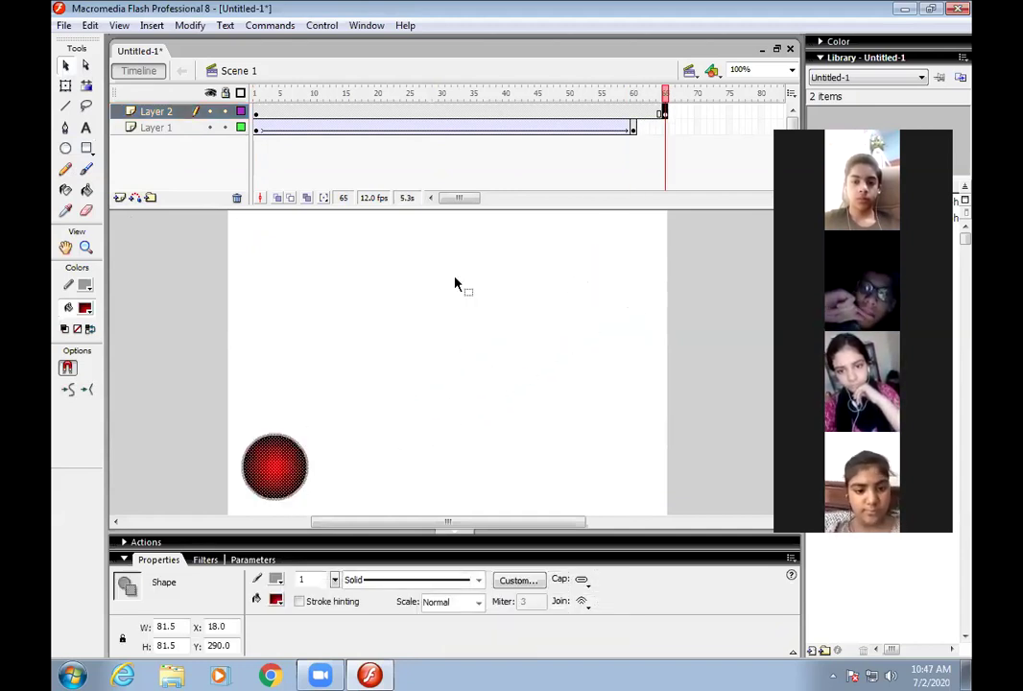
Create a motion tween between the circle's keyframes on Layer 2 and test the movie.
right_click(479, 112)
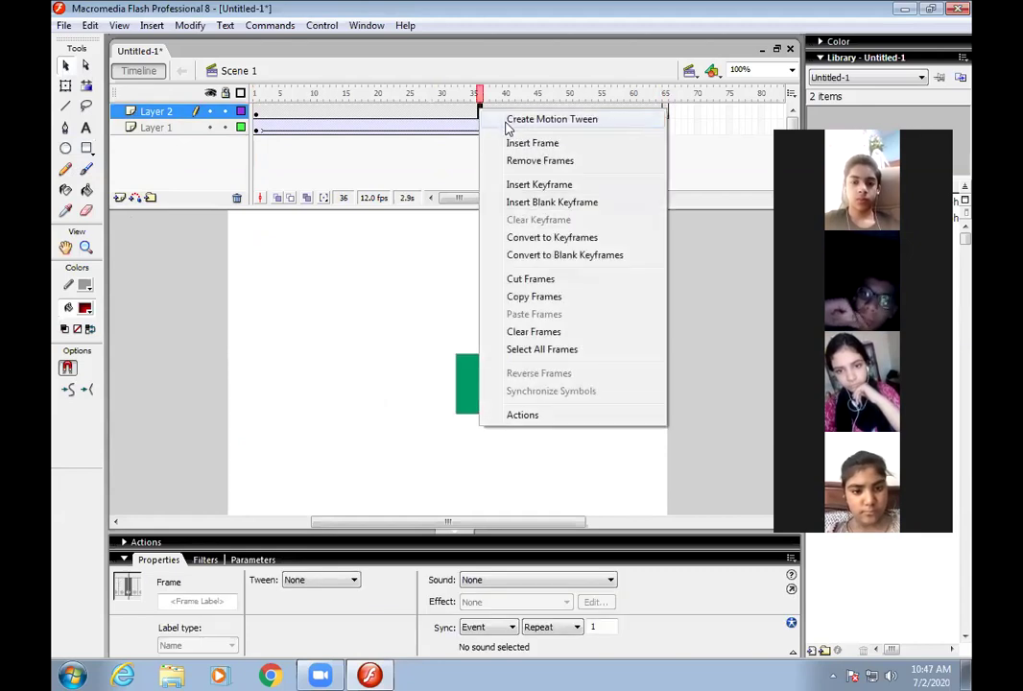
left_click(551, 119)
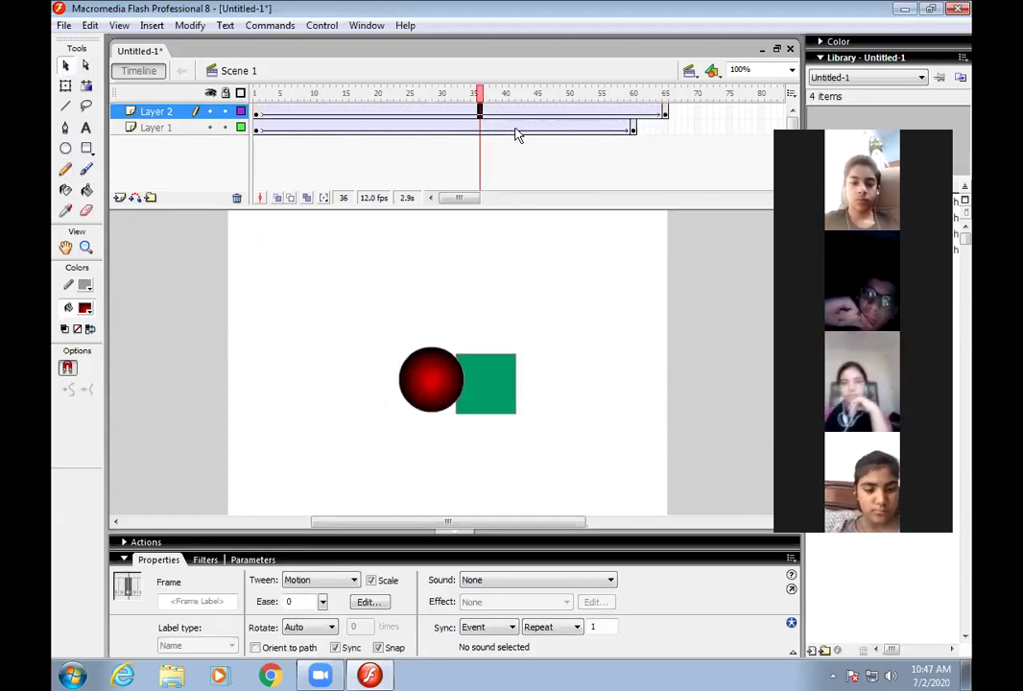
key("ctrl+Return")
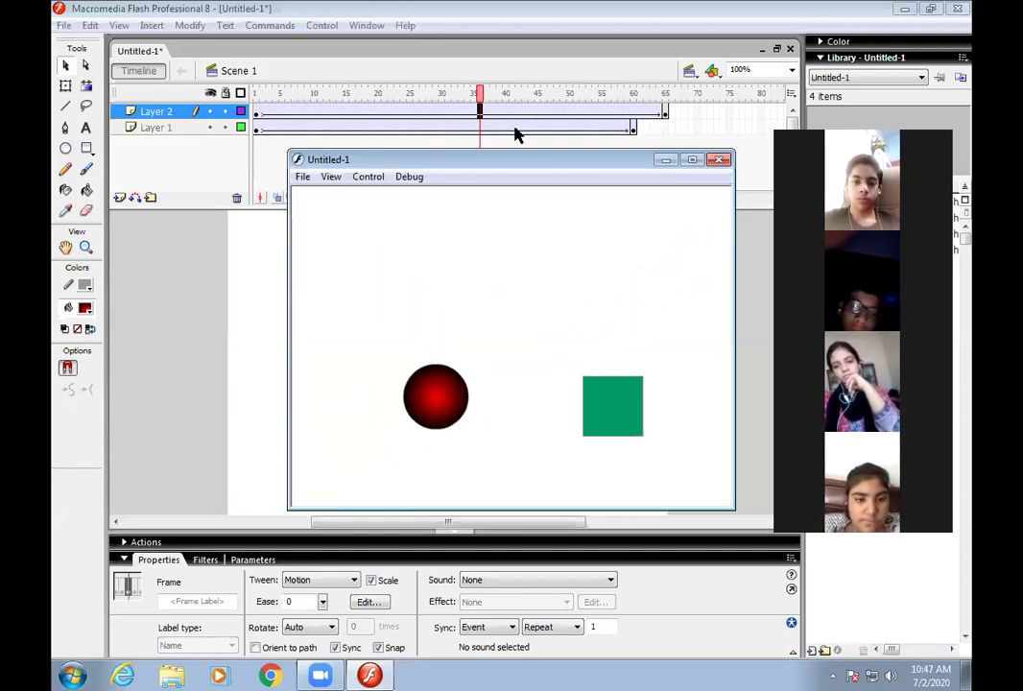
left_click(821, 8)
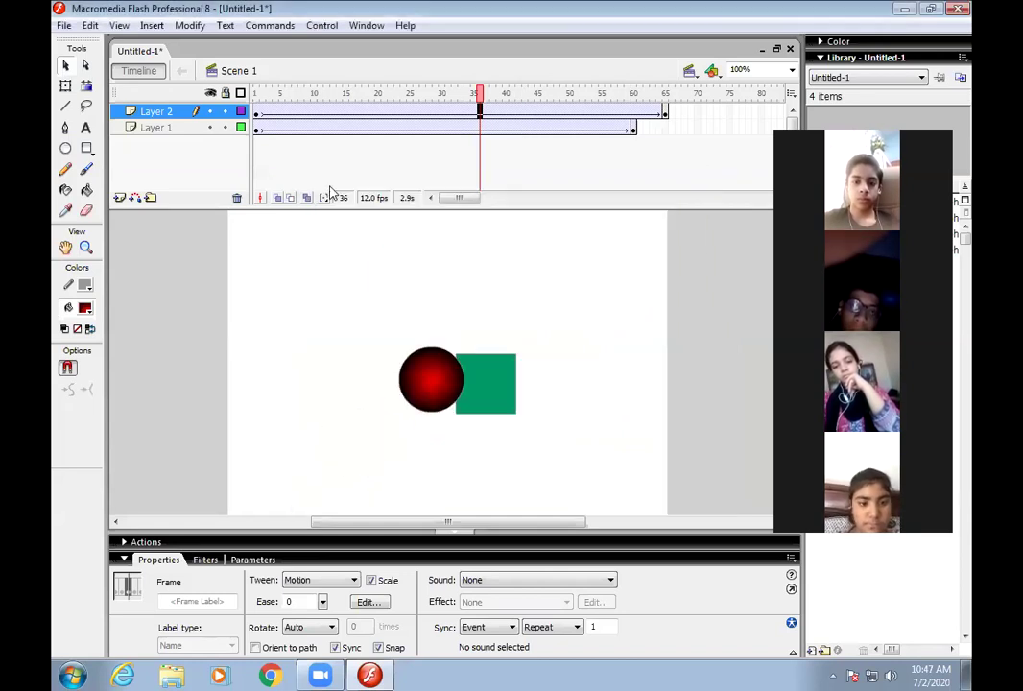
Add a layer above the circle's and draw a pentagon about 91 wide near the stage's lower centre on frame 1.
left_click(120, 198)
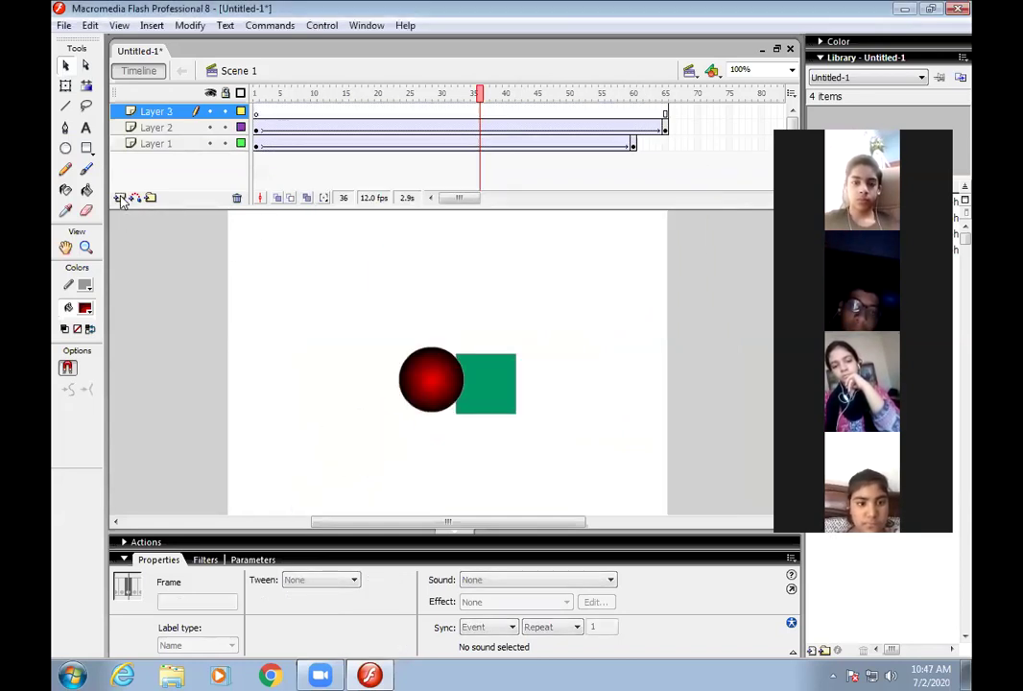
left_click(257, 115)
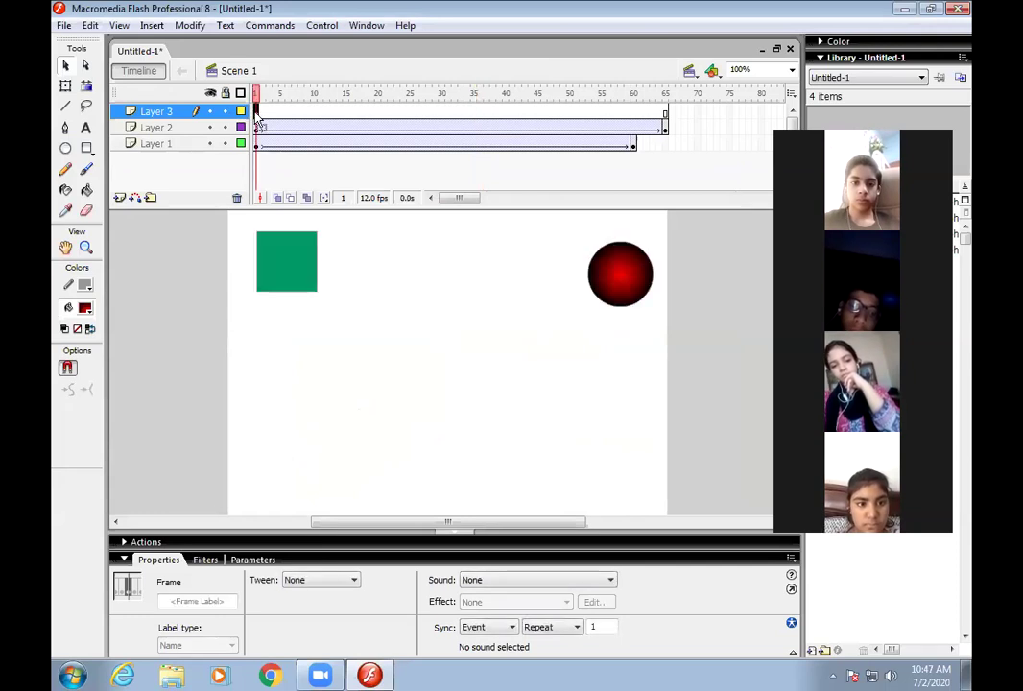
left_click(87, 149)
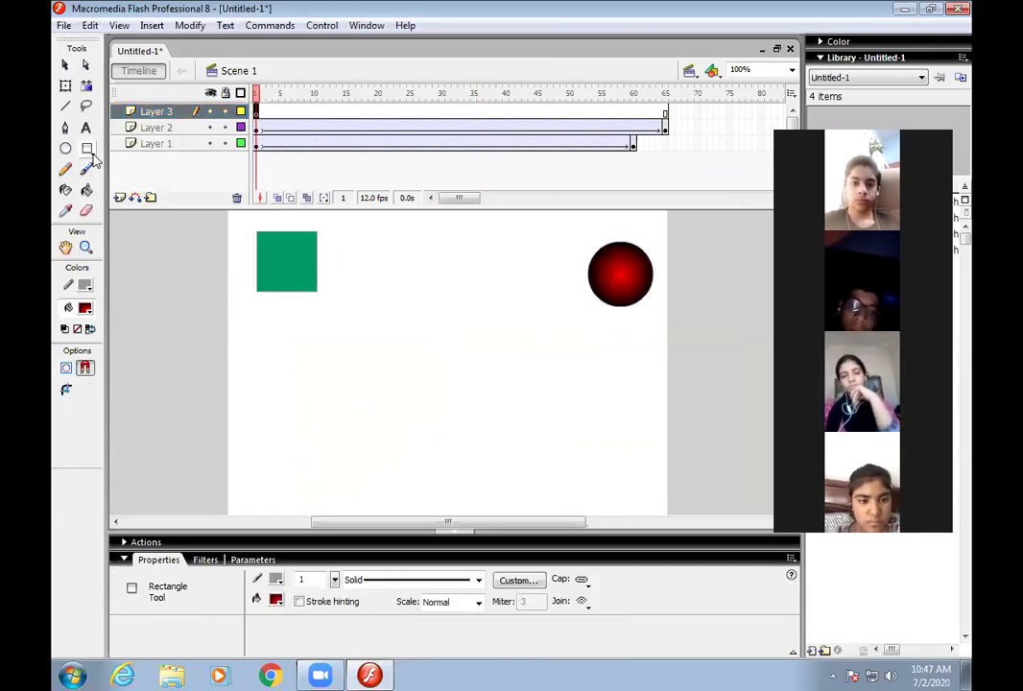
left_click(91, 156)
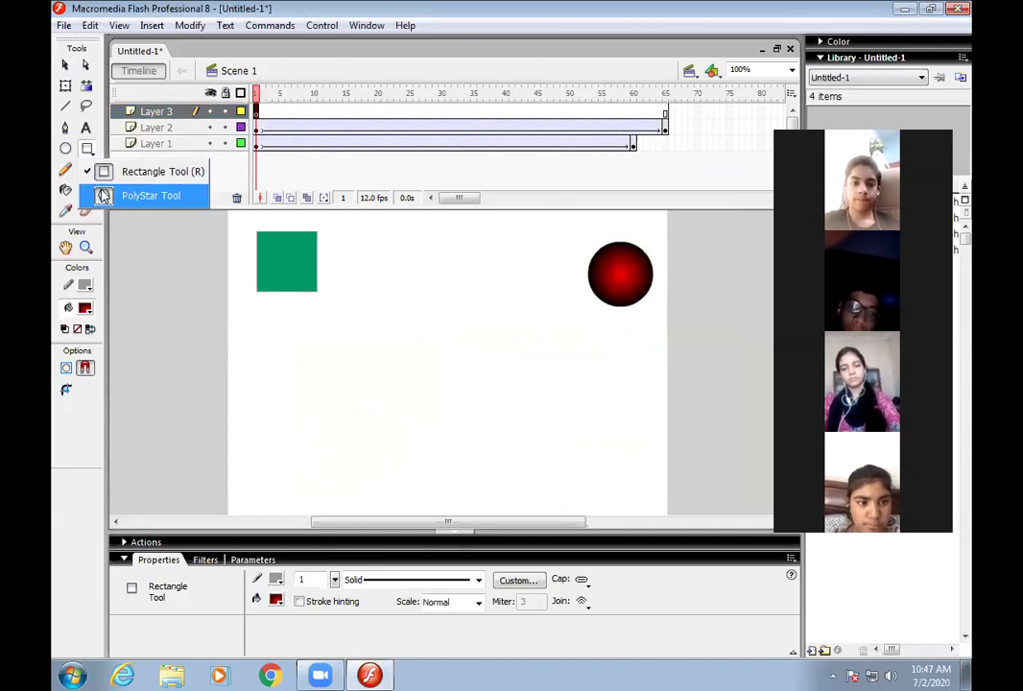
left_click(105, 195)
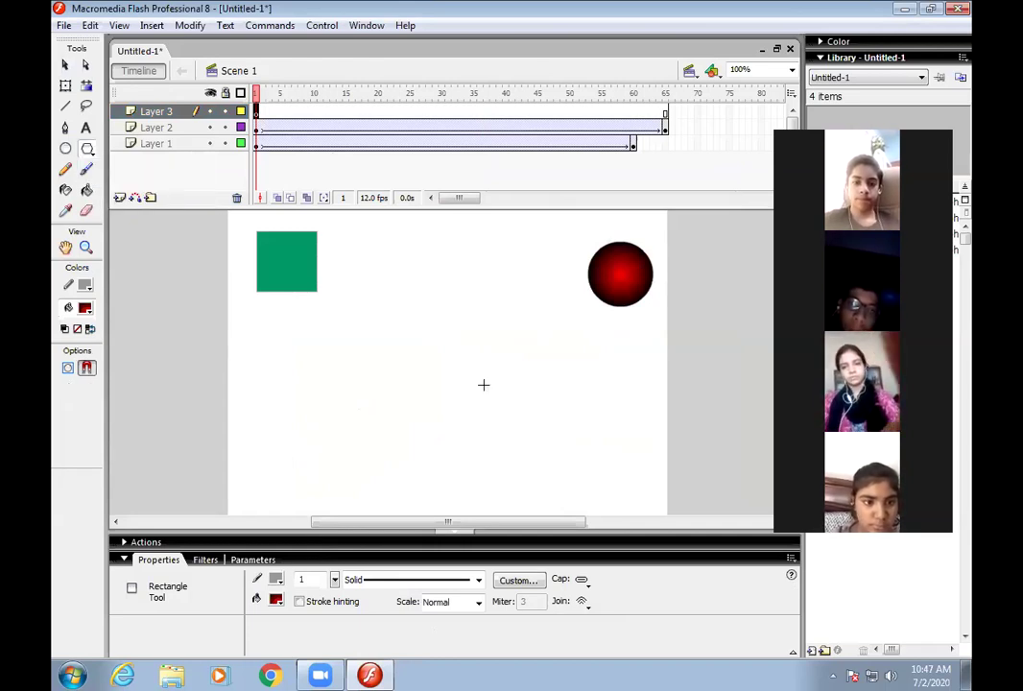
left_click_drag(456, 488, 459, 492)
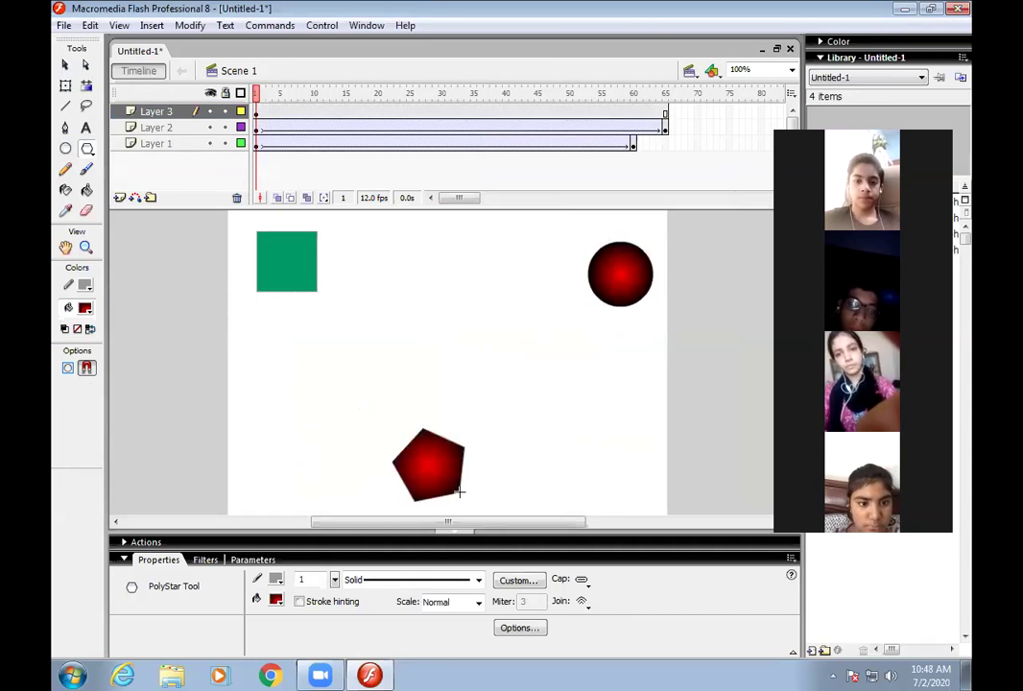
Fill the pentagon with the blue-to-black radial gradient.
left_click(66, 67)
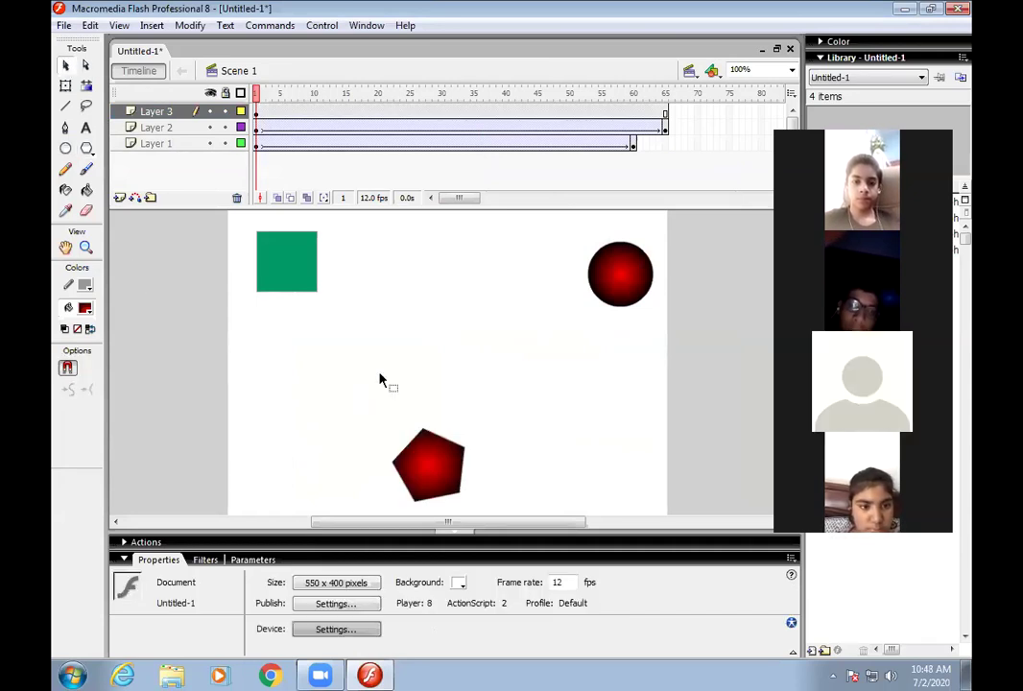
left_click(443, 477)
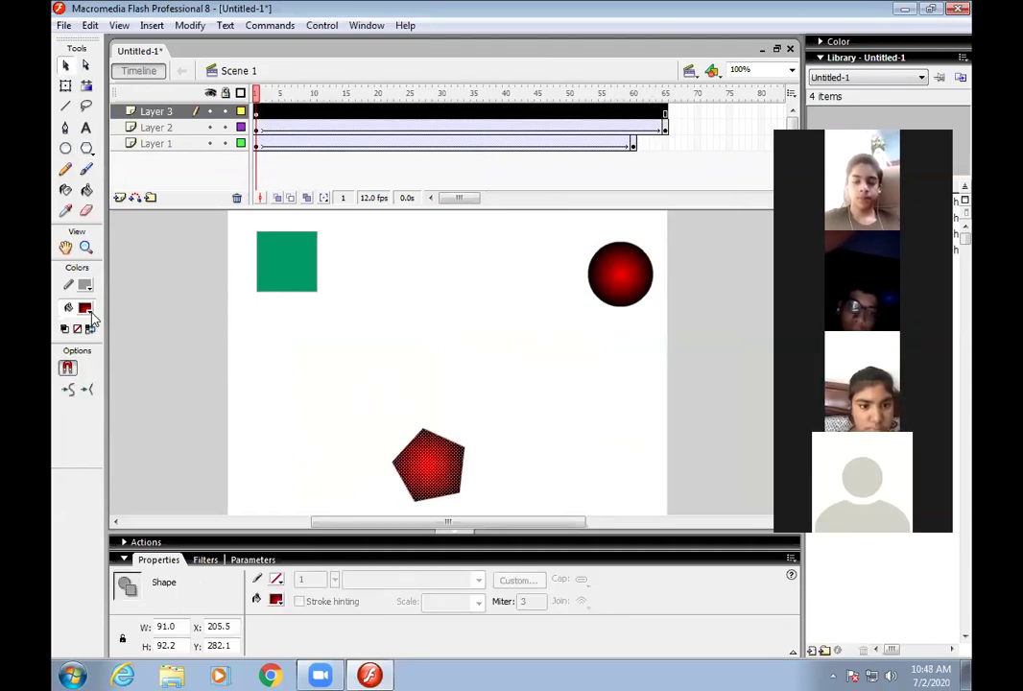
left_click(85, 309)
left_click(119, 482)
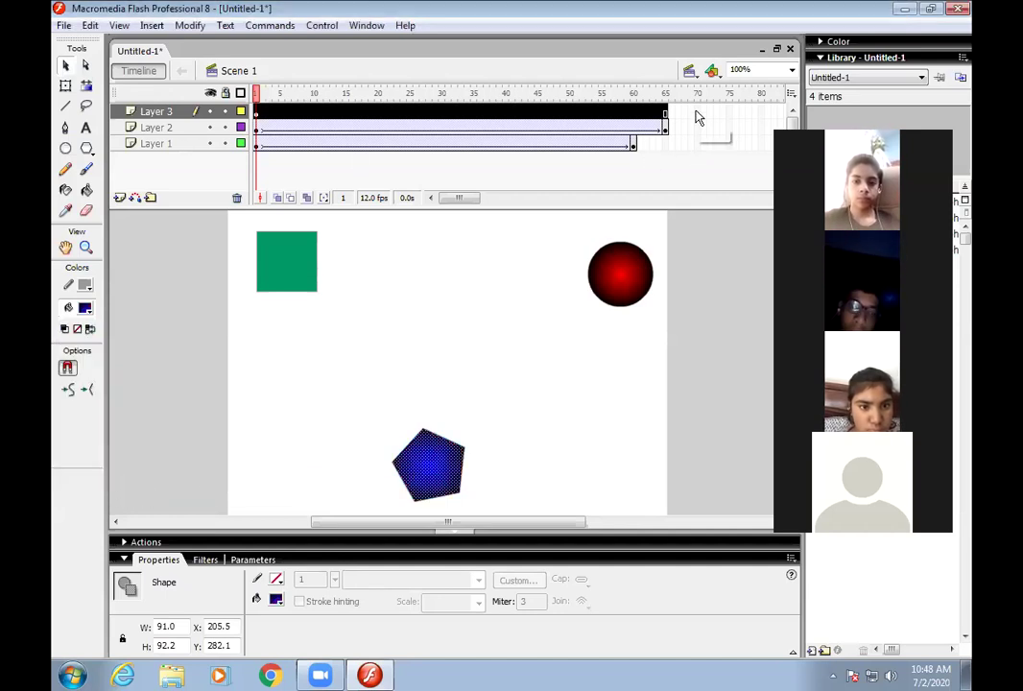
Move the pentagon to the stage's upper centre in a new keyframe at frame 75 of Layer 3 and create a motion tween between its keyframes.
left_click(730, 112)
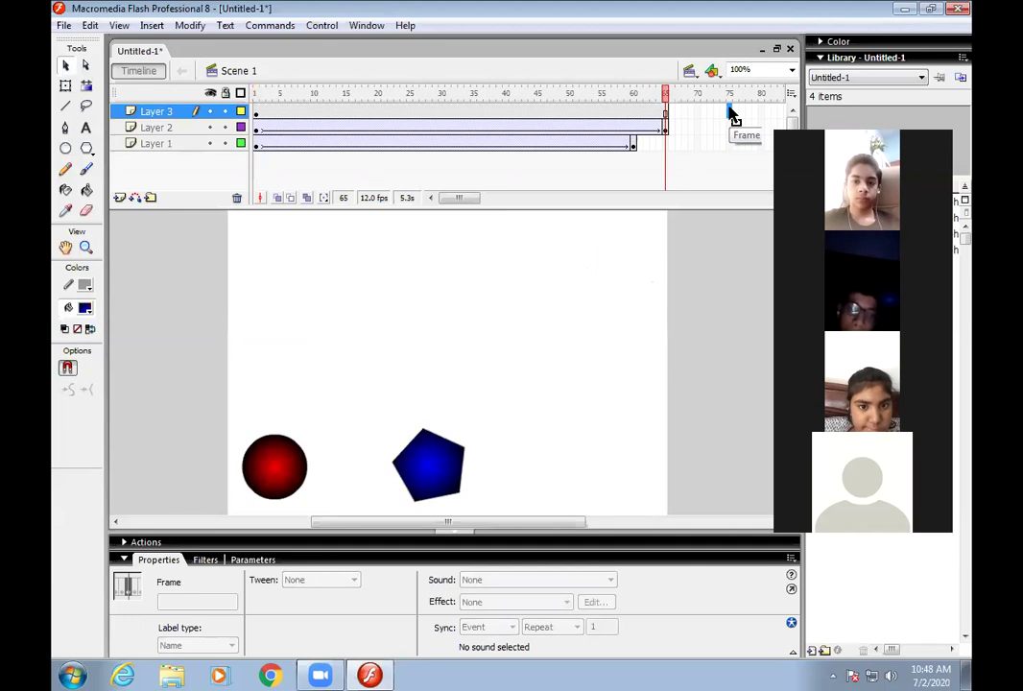
left_click_drag(441, 464, 467, 251)
right_click(469, 115)
left_click(507, 129)
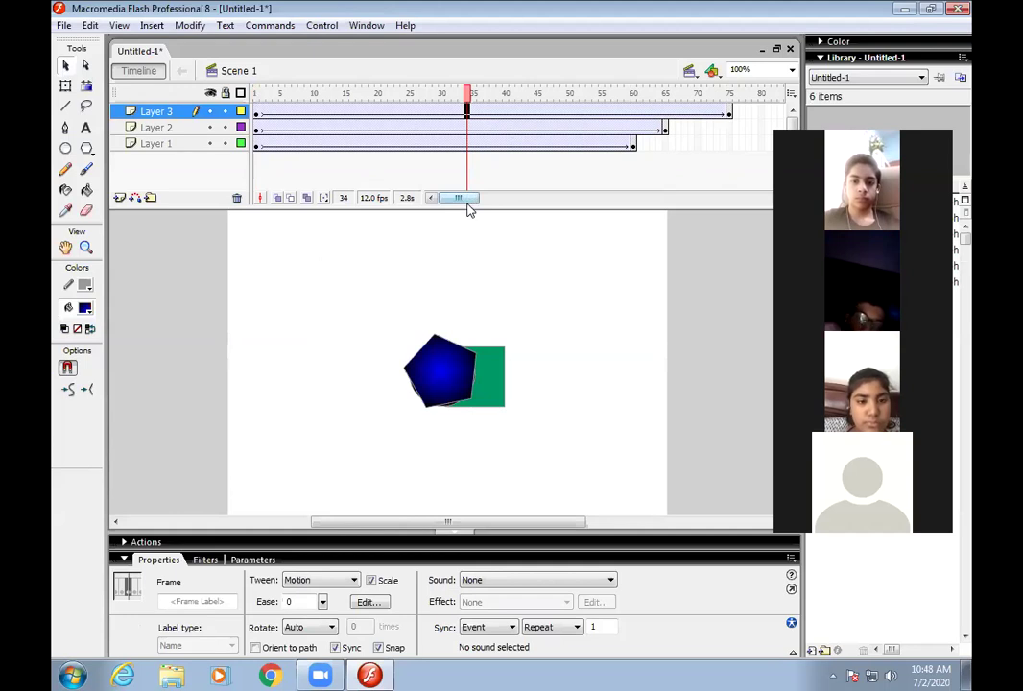
Test the movie with all three moving shapes and close the Untitled-1 document without saving it.
key("ctrl+Return")
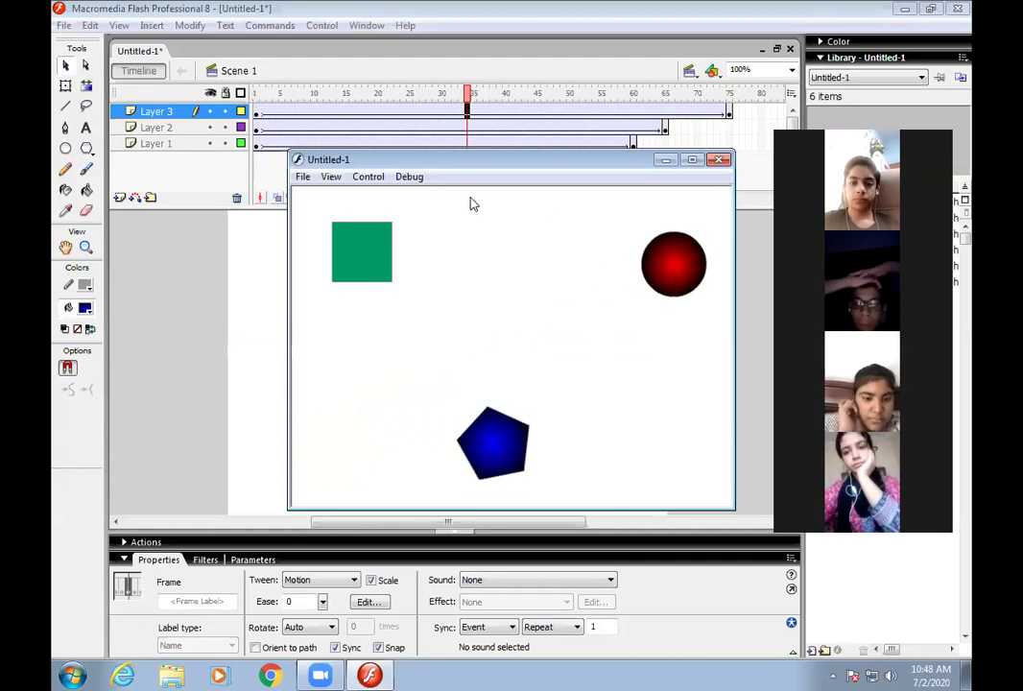
left_click(722, 161)
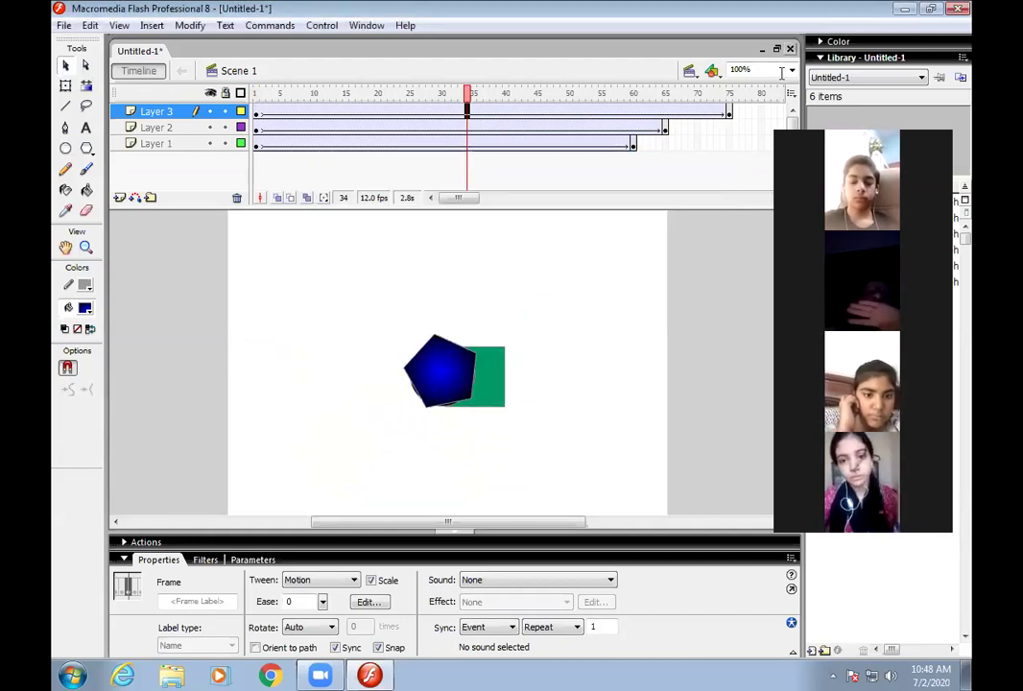
key("ctrl+w")
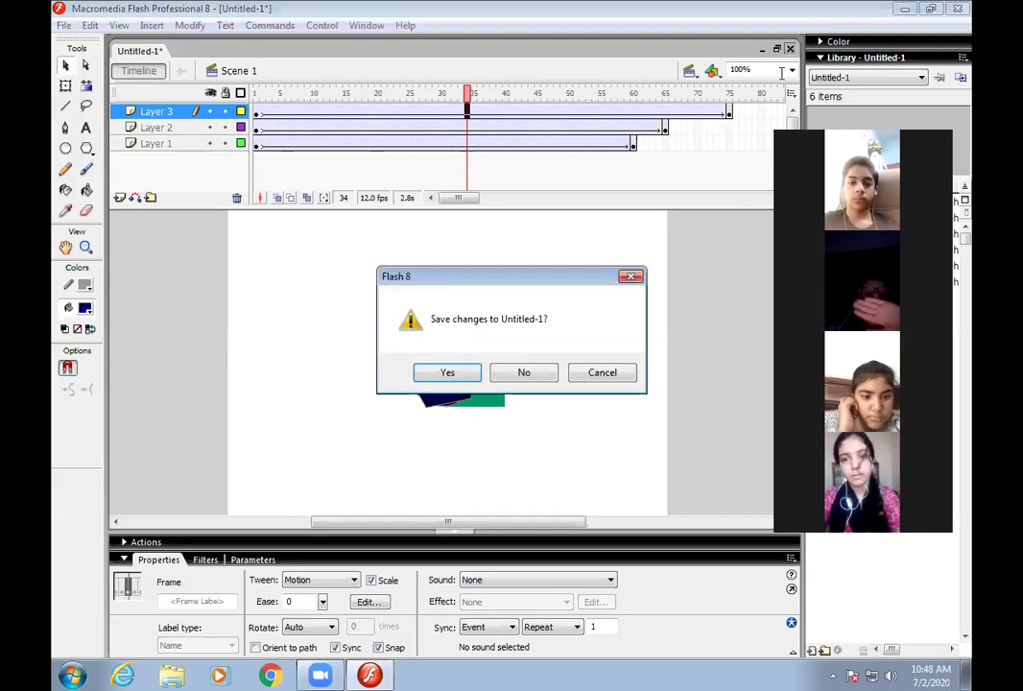
left_click(529, 373)
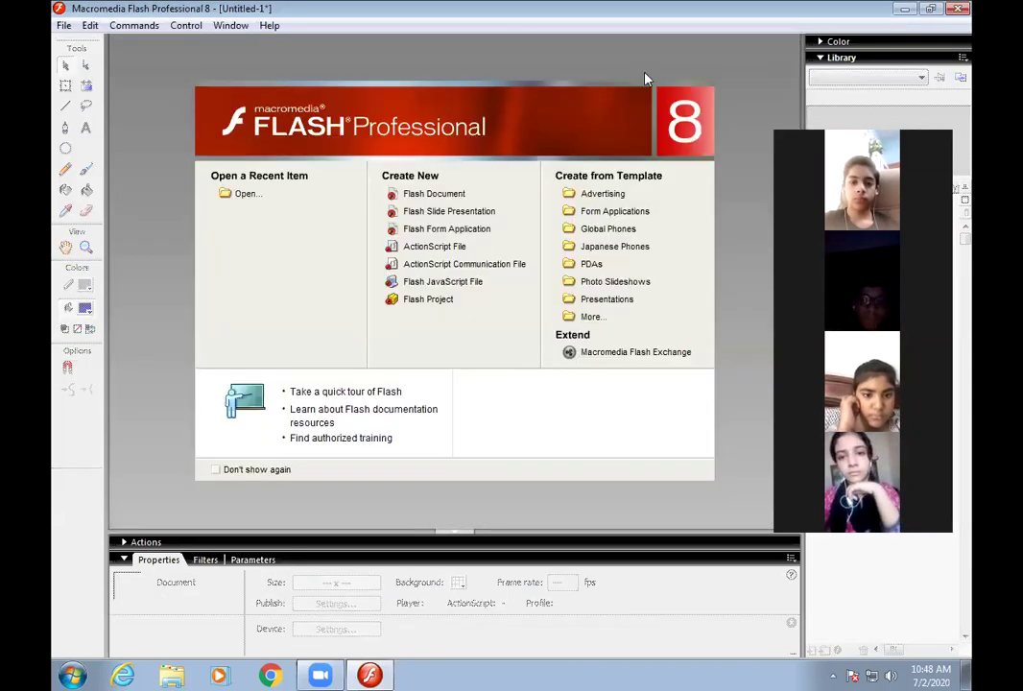